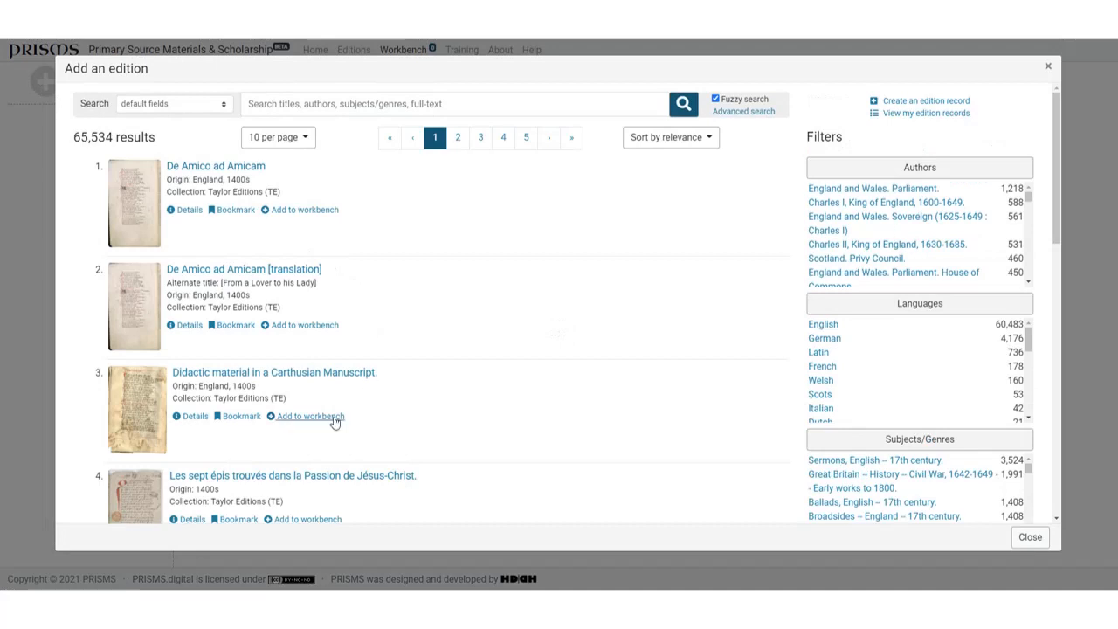
Step: Add "Didactic material in a Carthusian Manuscript" and "Les sept épis trouvés dans la Passion de Jésus-Christ" to the workbench, and close the edition list
{"action": "left_click", "coordinate": [329, 417]}
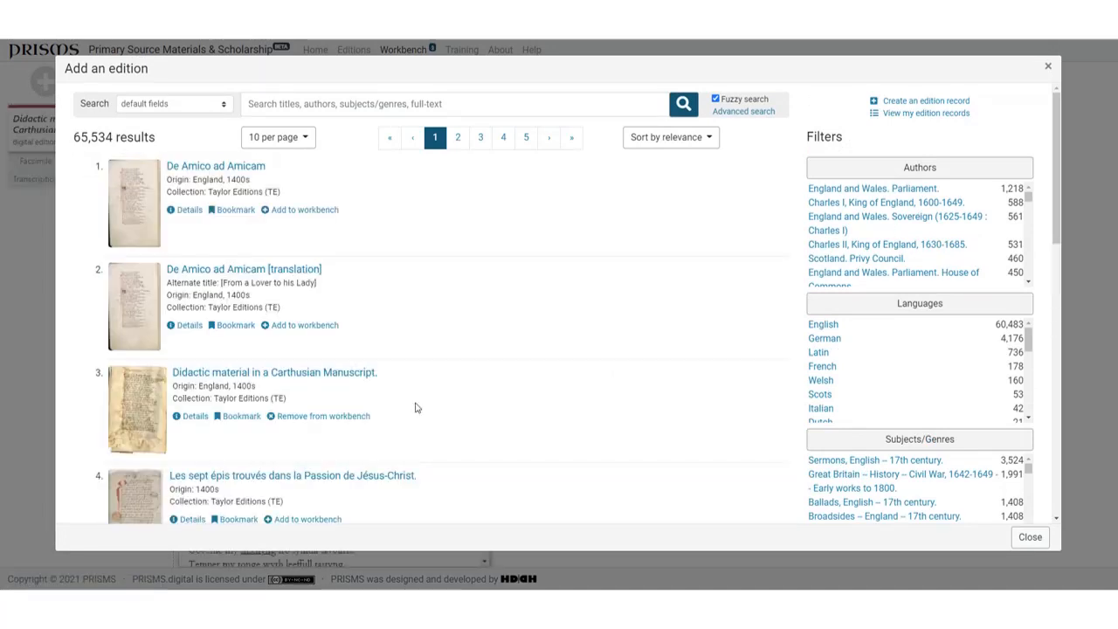
{"action": "left_click", "coordinate": [320, 519]}
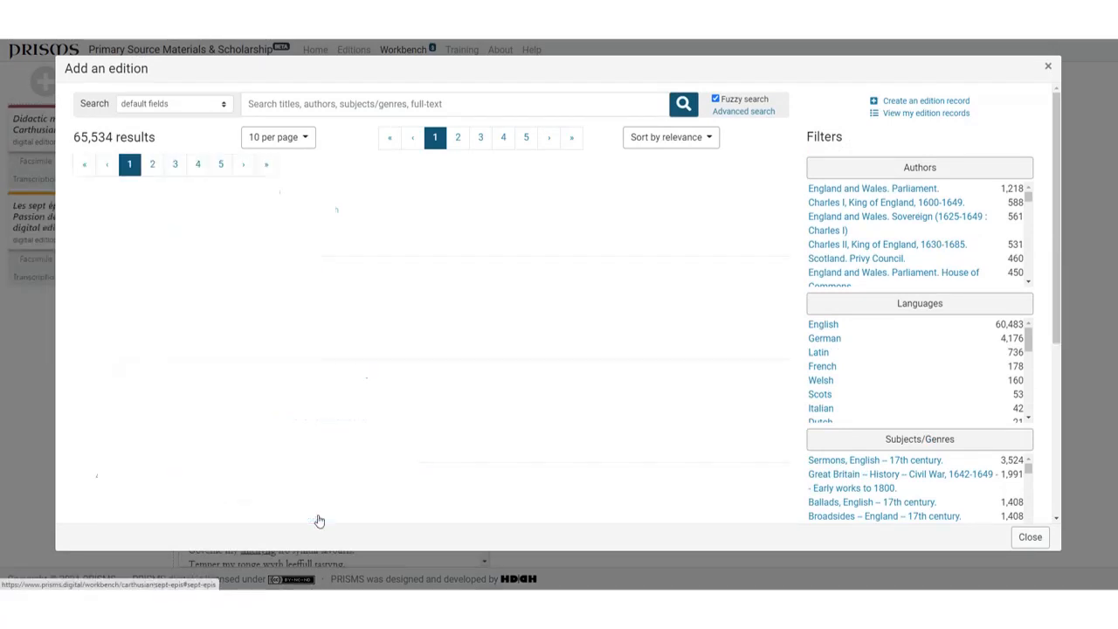
{"action": "left_click", "coordinate": [1028, 537]}
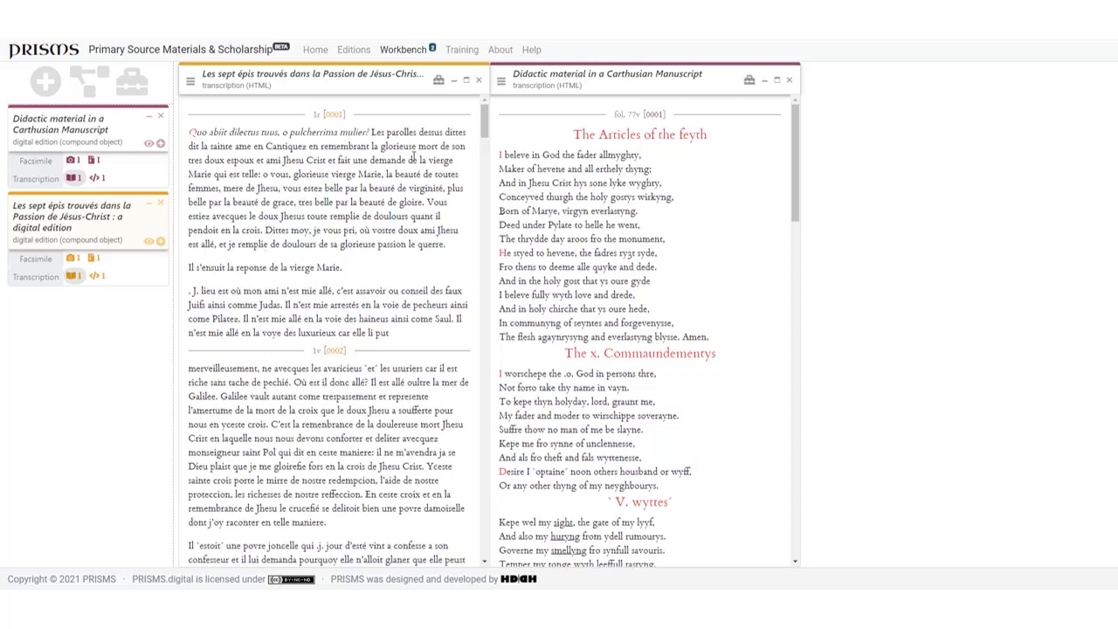
Step: Show the tools for both HTML transcriptions, and open the TEI/XML transcription of "Les sept épis" with its tools
{"action": "left_click", "coordinate": [438, 81]}
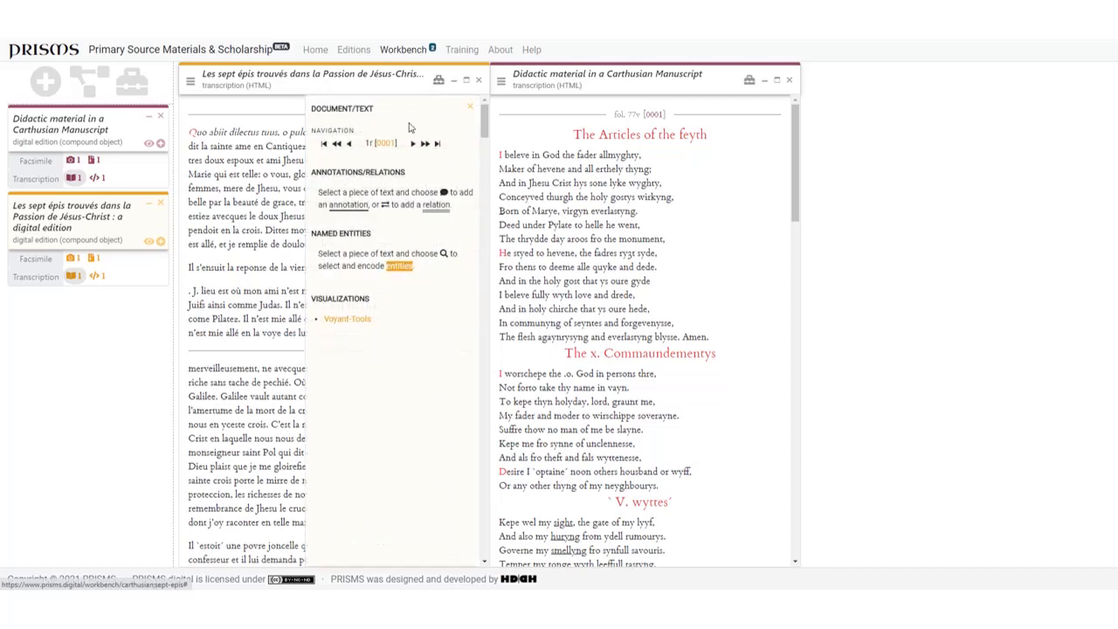
{"action": "left_click", "coordinate": [748, 80]}
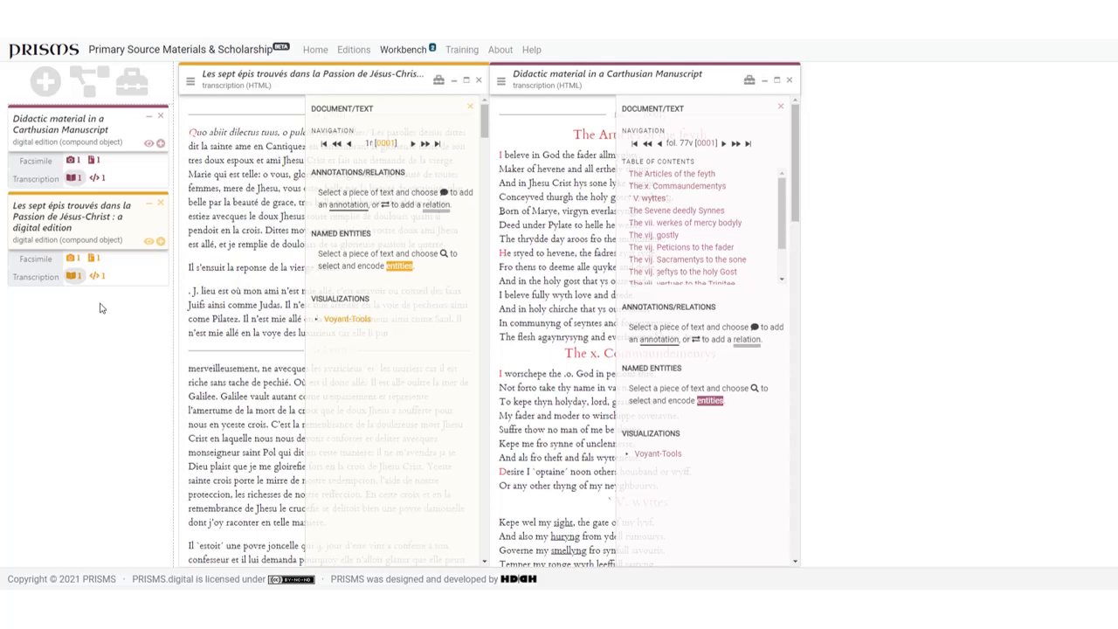
{"action": "mouse_move", "coordinate": [98, 277]}
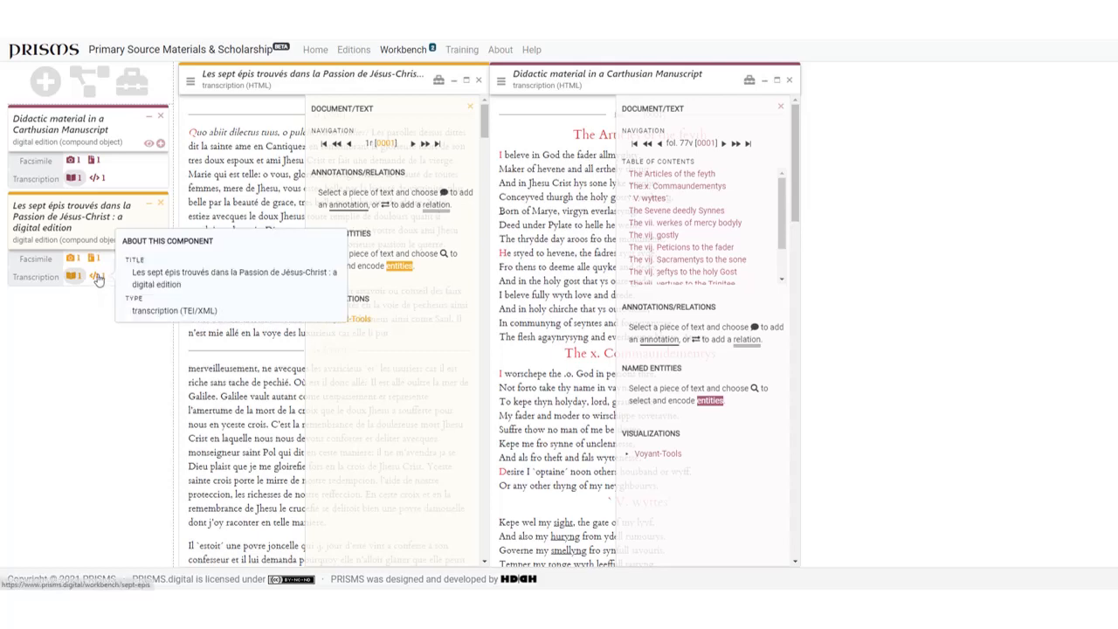
{"action": "left_click", "coordinate": [98, 277]}
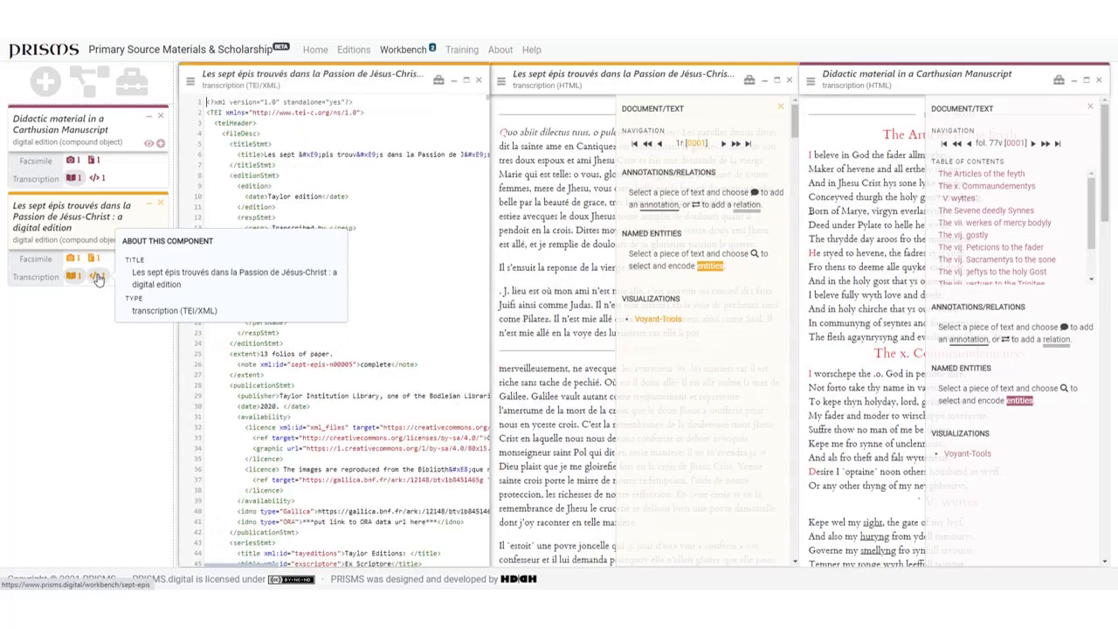
{"action": "left_click", "coordinate": [436, 84]}
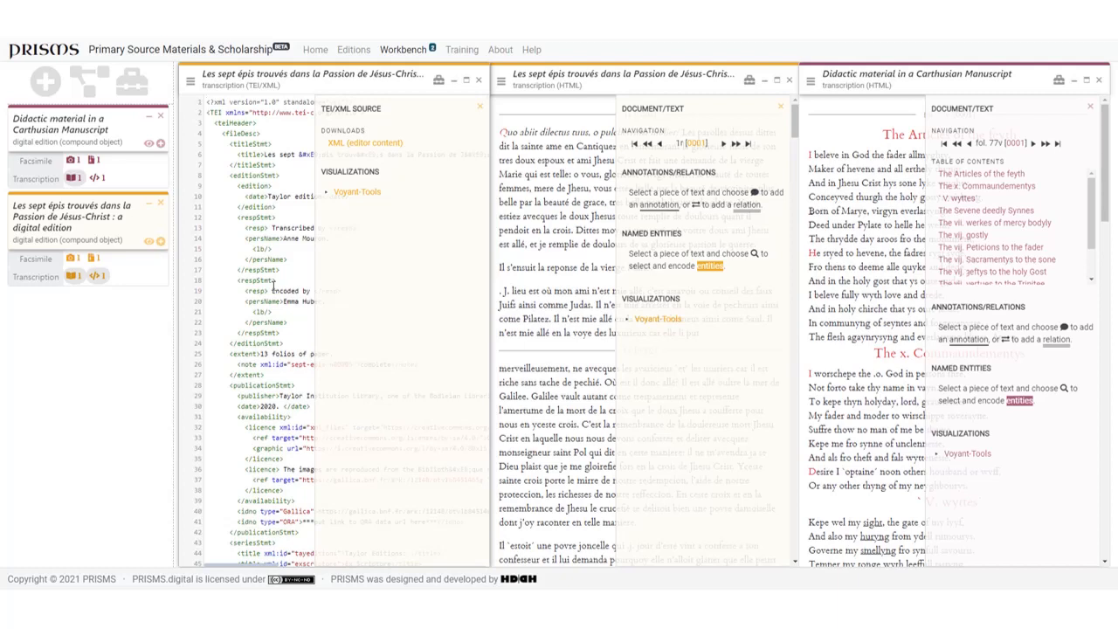
Step: Search the graph for "vierge Marie" from the line "Il s'ensuit la reponse de la vierge Marie", applying and removing the Nomen class filter
{"action": "left_click", "coordinate": [780, 109]}
{"action": "left_click_drag", "start_coordinate": [600, 268], "coordinate": [651, 265]}
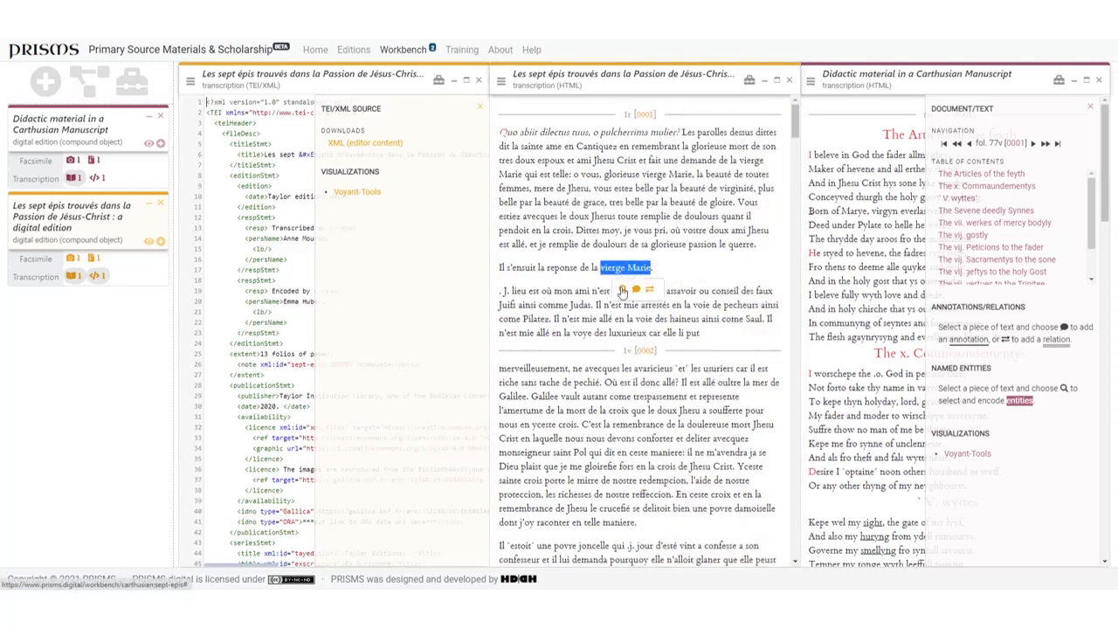
{"action": "left_click", "coordinate": [622, 291]}
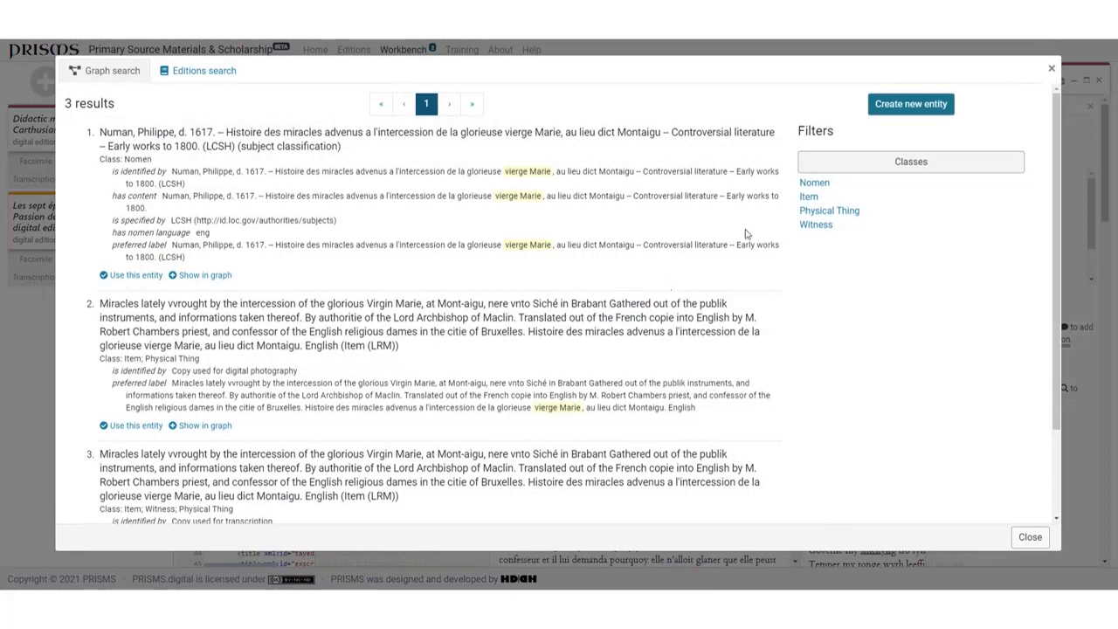
{"action": "left_click", "coordinate": [808, 183]}
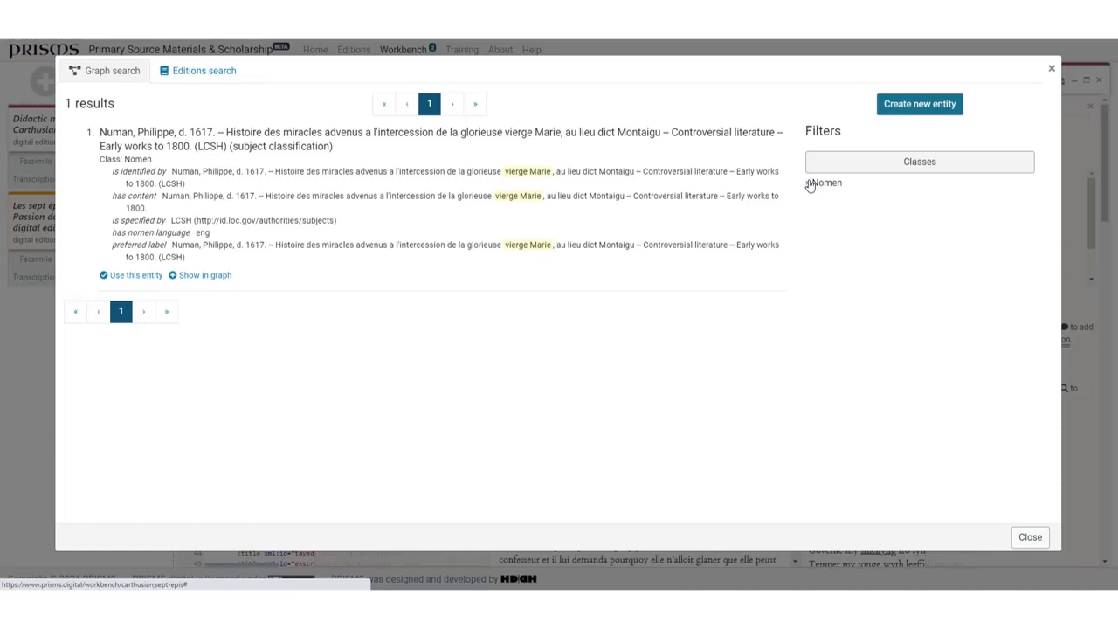
{"action": "left_click", "coordinate": [809, 184]}
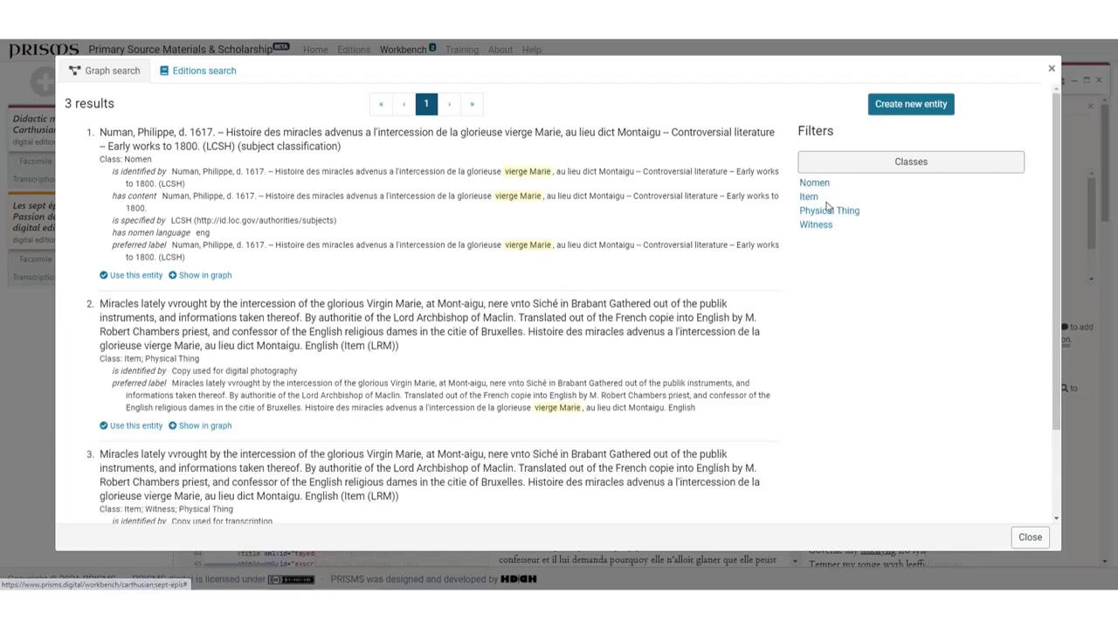
Step: Create a new entity for the selected text named "Mary", with class Person (crm:E21_Person) and description "Mary Mother of Jesus"
{"action": "left_click", "coordinate": [908, 104]}
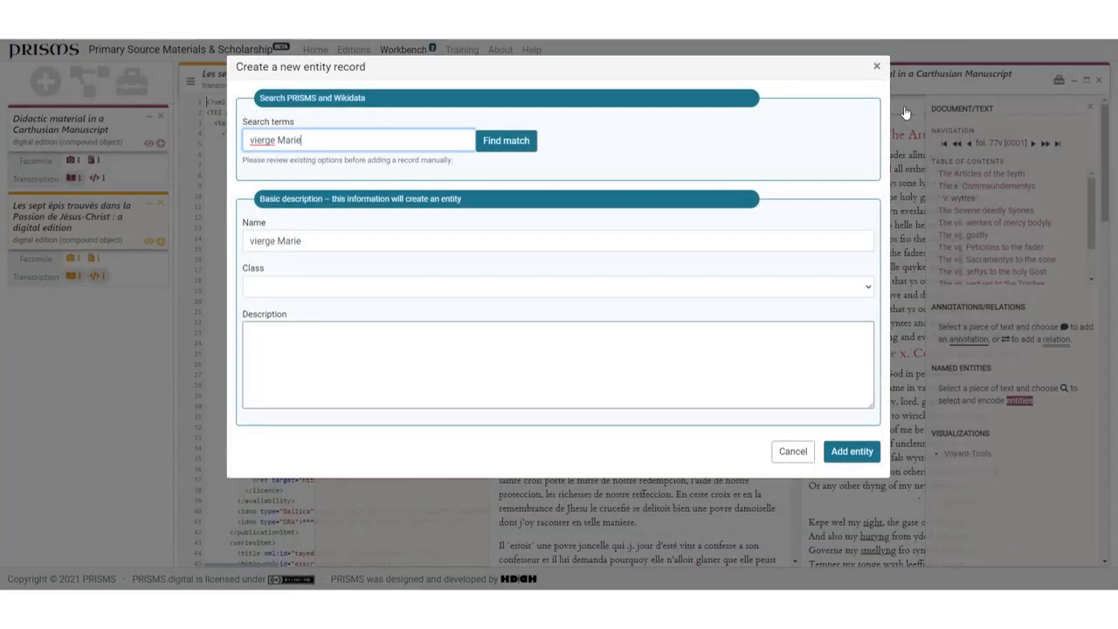
{"action": "left_click_drag", "start_coordinate": [302, 241], "coordinate": [237, 256]}
{"action": "type", "text": "Mary"}
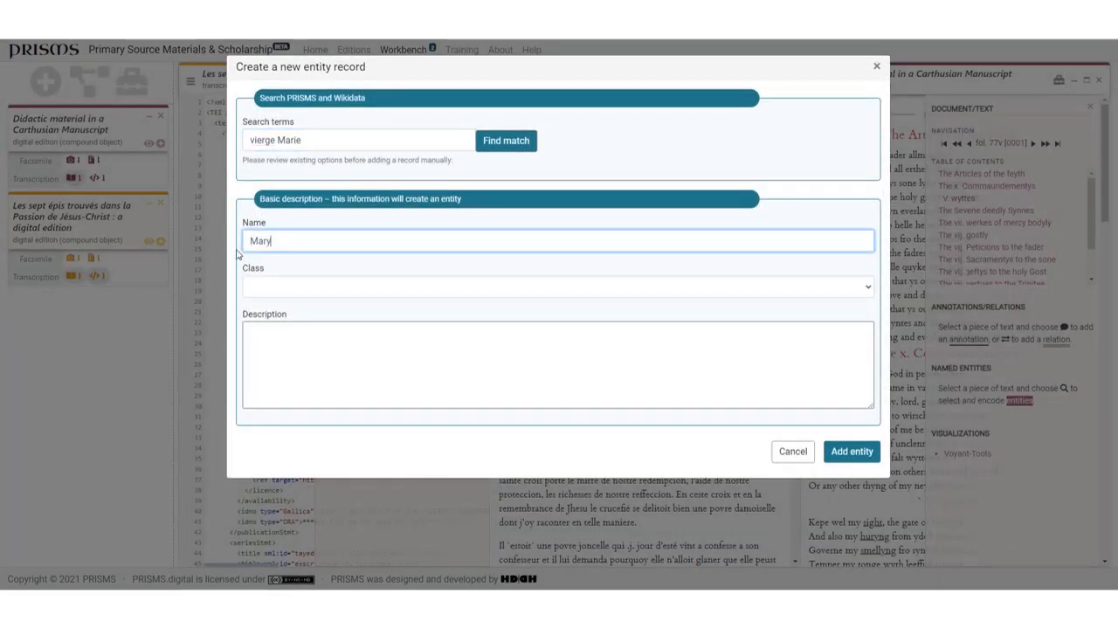
{"action": "left_click", "coordinate": [292, 286]}
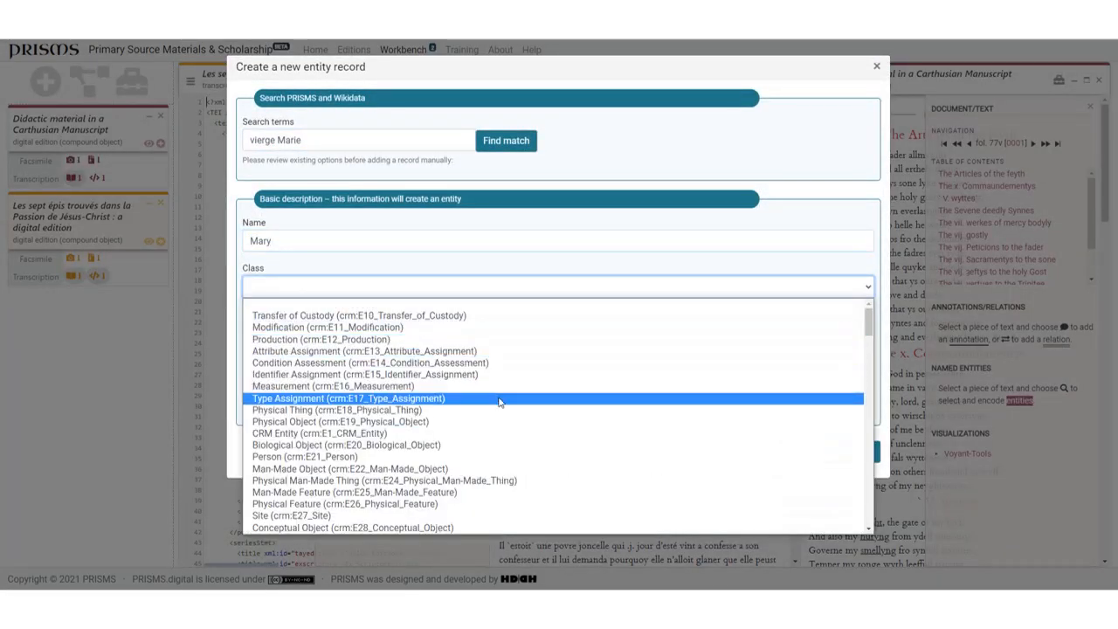
{"action": "left_click", "coordinate": [274, 457]}
{"action": "type", "text": "Mother of"}
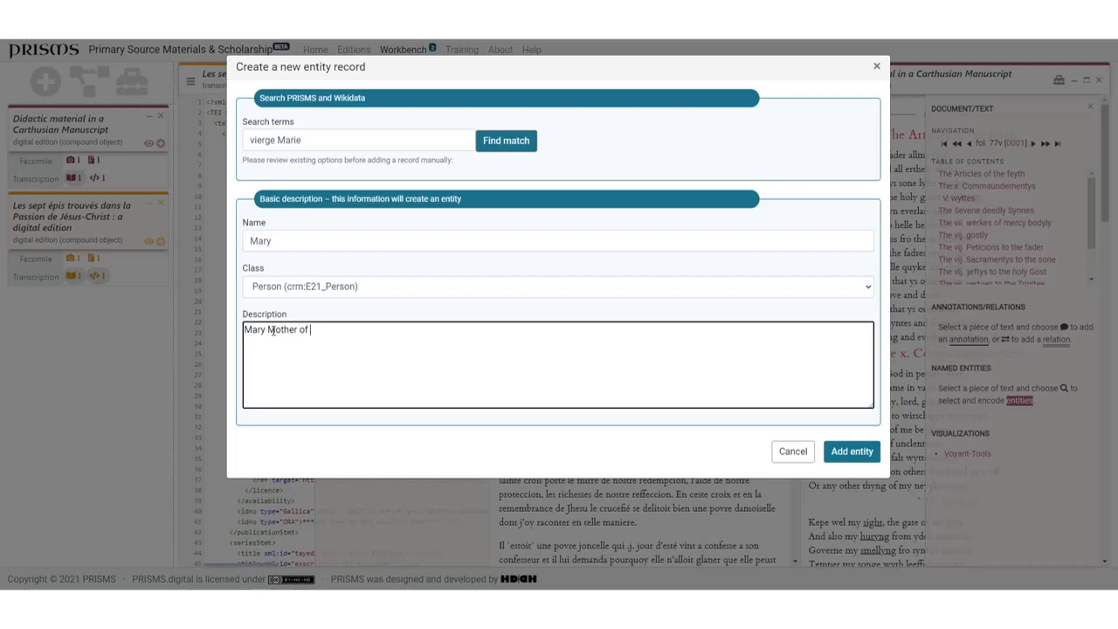
{"action": "type", "text": " Jesus"}
{"action": "left_click", "coordinate": [843, 453]}
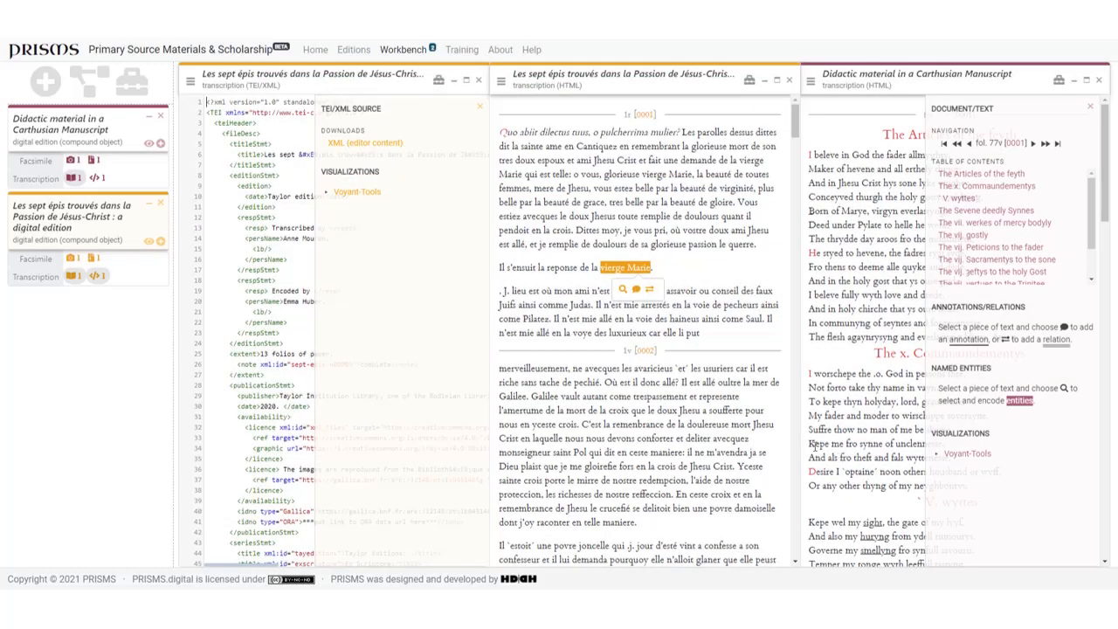
Step: Annotate the word "Pilatez" in the HTML transcription with the comment "COmment" in category Interpretation, and view the saved annotation
{"action": "double_click", "coordinate": [534, 319]}
{"action": "left_click", "coordinate": [578, 321]}
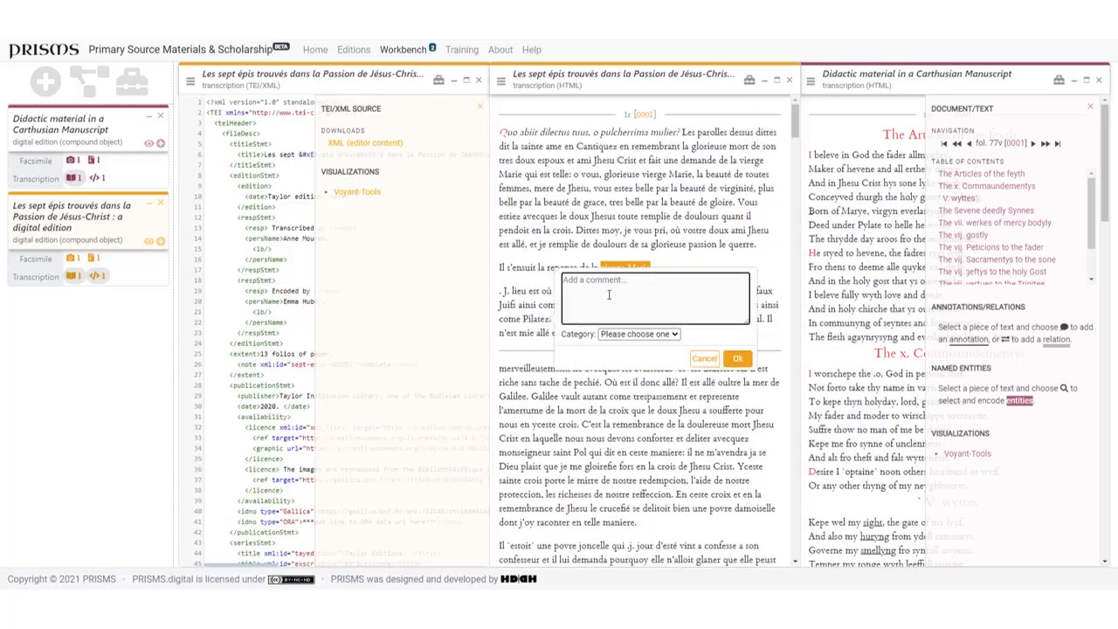
{"action": "type", "text": "Comment"}
{"action": "left_click", "coordinate": [679, 338]}
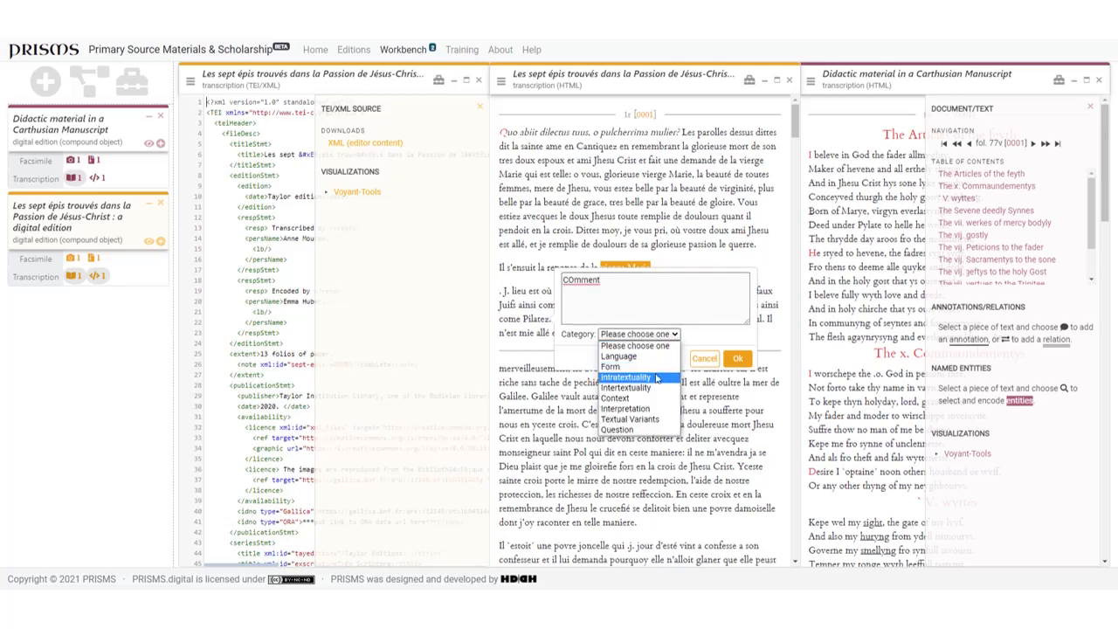
{"action": "left_click", "coordinate": [648, 408]}
{"action": "left_click", "coordinate": [737, 361]}
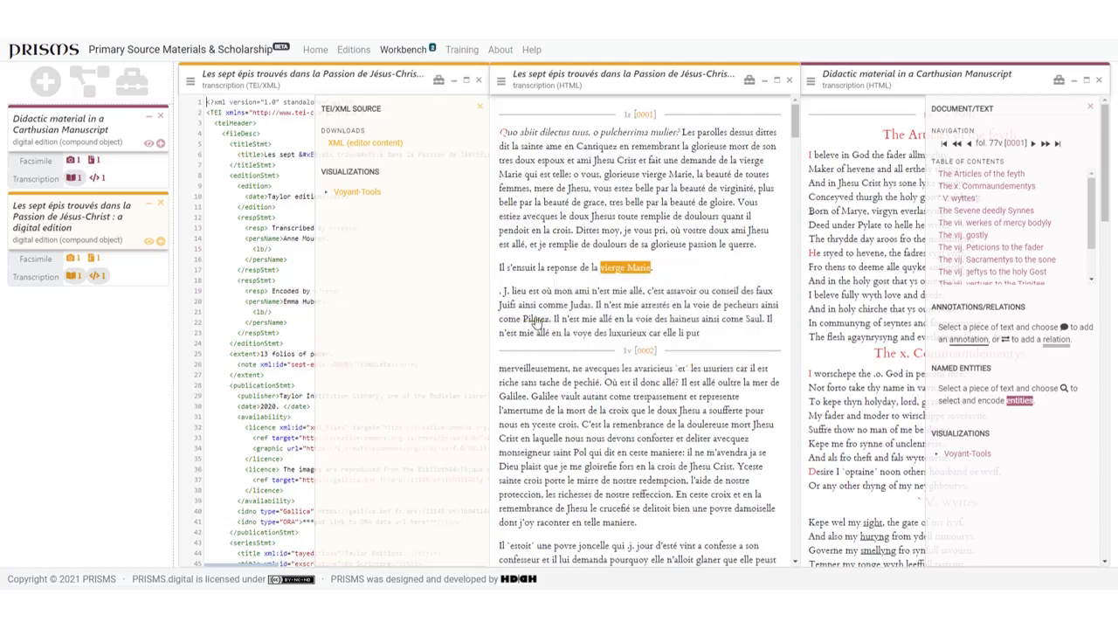
{"action": "left_click", "coordinate": [537, 323]}
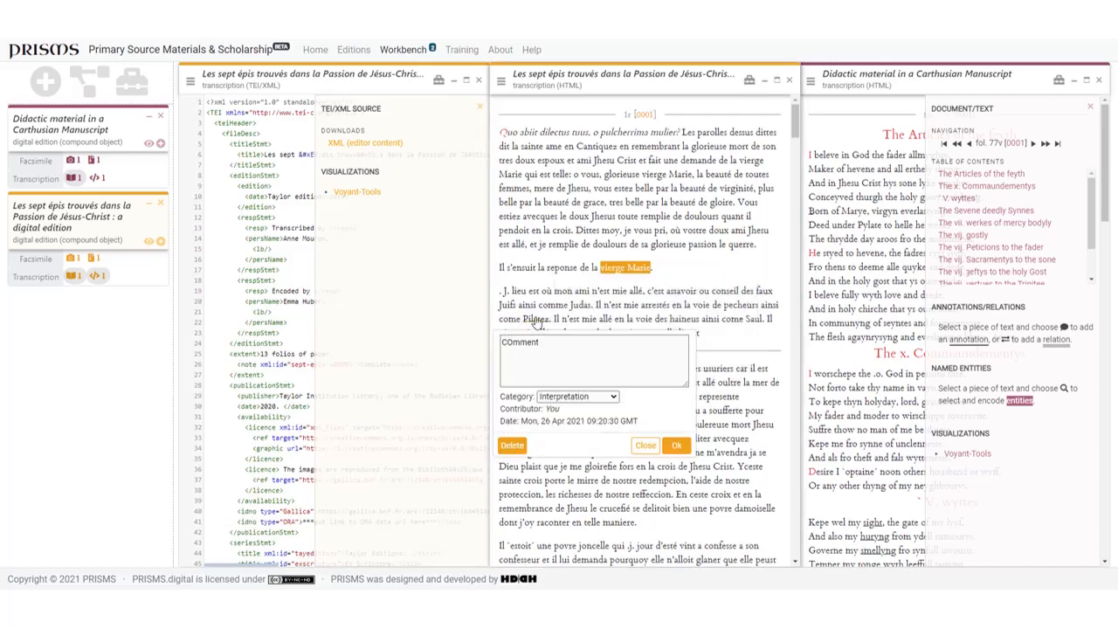
{"action": "left_click", "coordinate": [646, 448]}
Step: Add an "is same as" relation from "vierge Marie" in the first paragraph to the word "Jhesu" on the line below
{"action": "left_click_drag", "start_coordinate": [643, 174], "coordinate": [694, 175]}
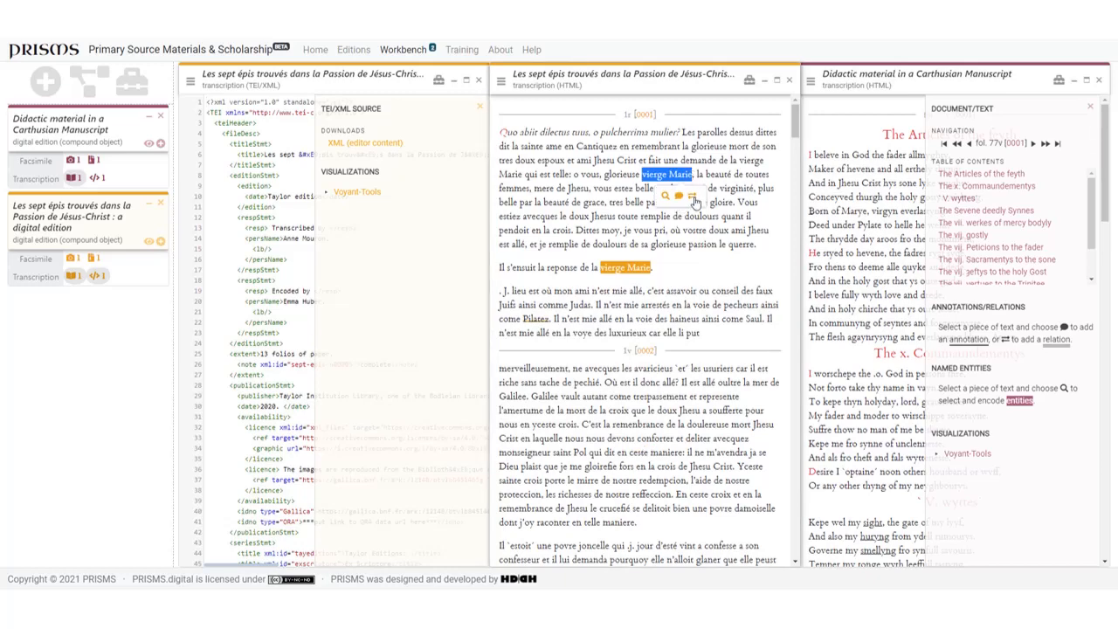
{"action": "left_click", "coordinate": [696, 198]}
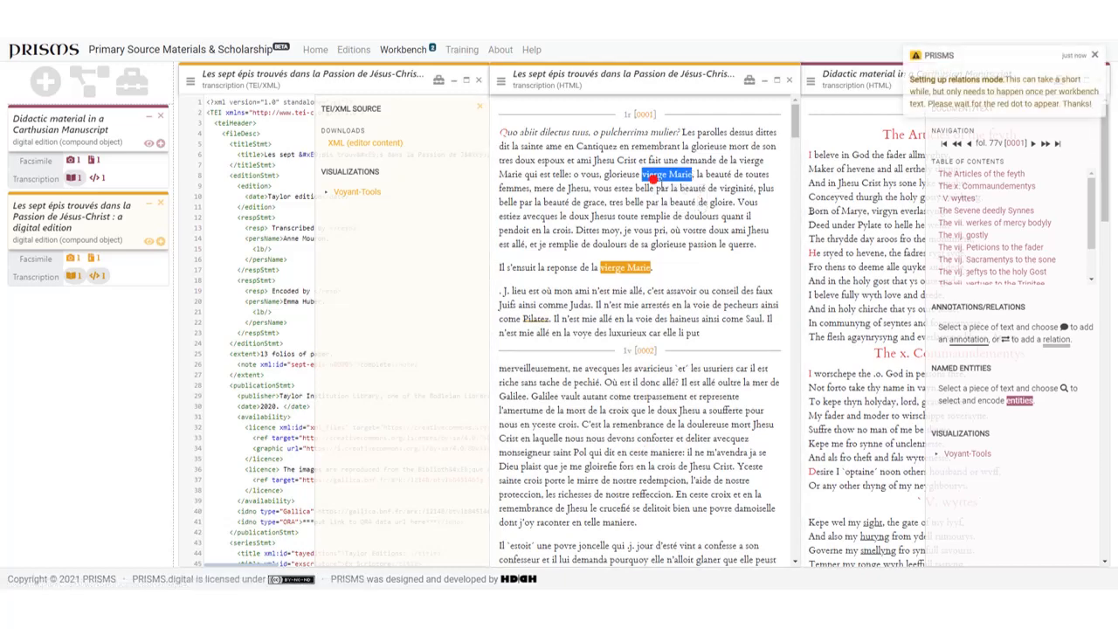
{"action": "left_click_drag", "start_coordinate": [652, 180], "coordinate": [594, 187]}
{"action": "left_click", "coordinate": [647, 184]}
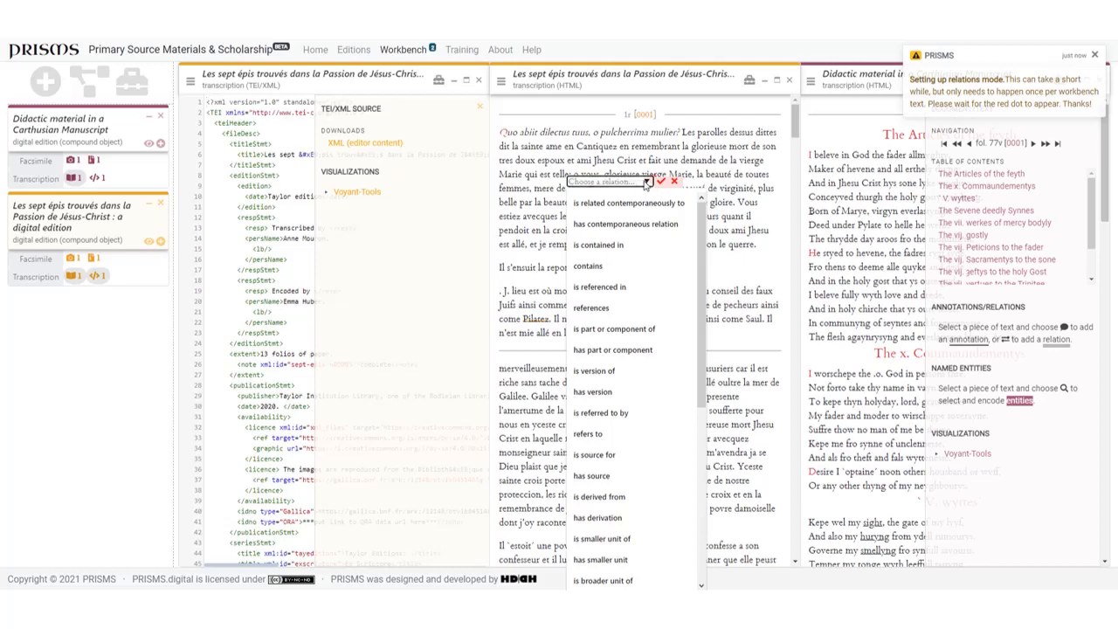
{"action": "scroll", "coordinate": [591, 524], "scroll_direction": "down", "scroll_amount": 4}
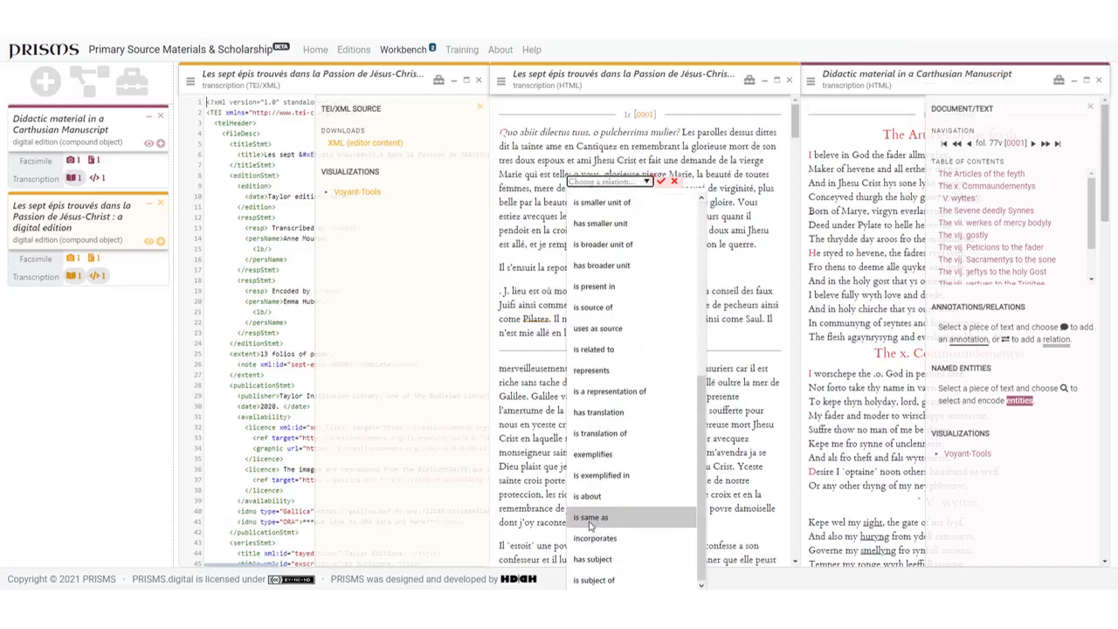
{"action": "left_click", "coordinate": [591, 524]}
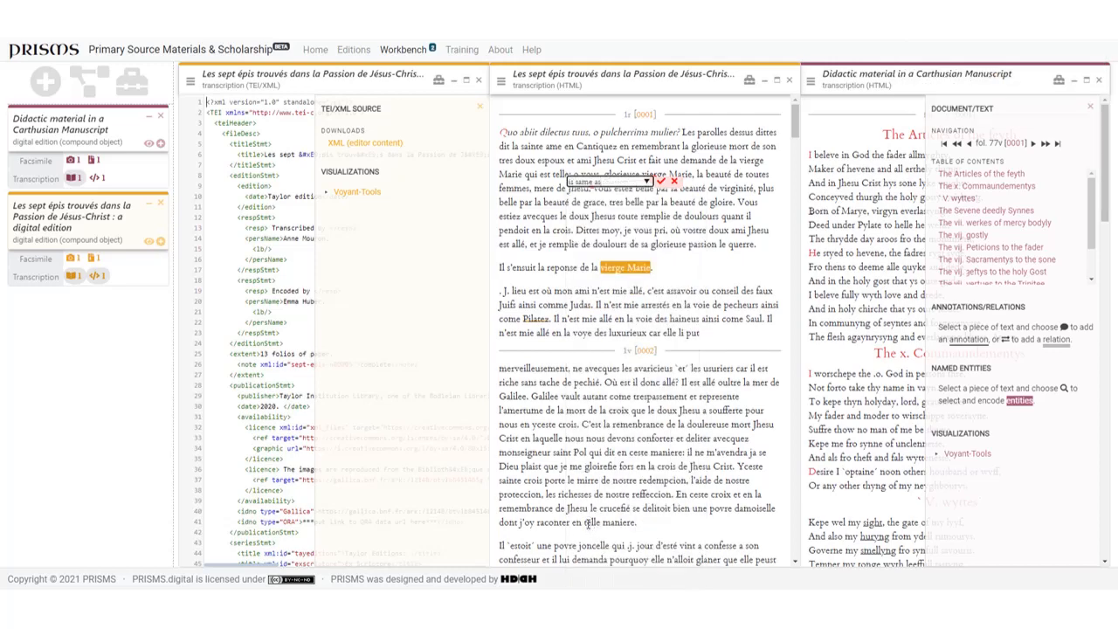
{"action": "left_click", "coordinate": [662, 182]}
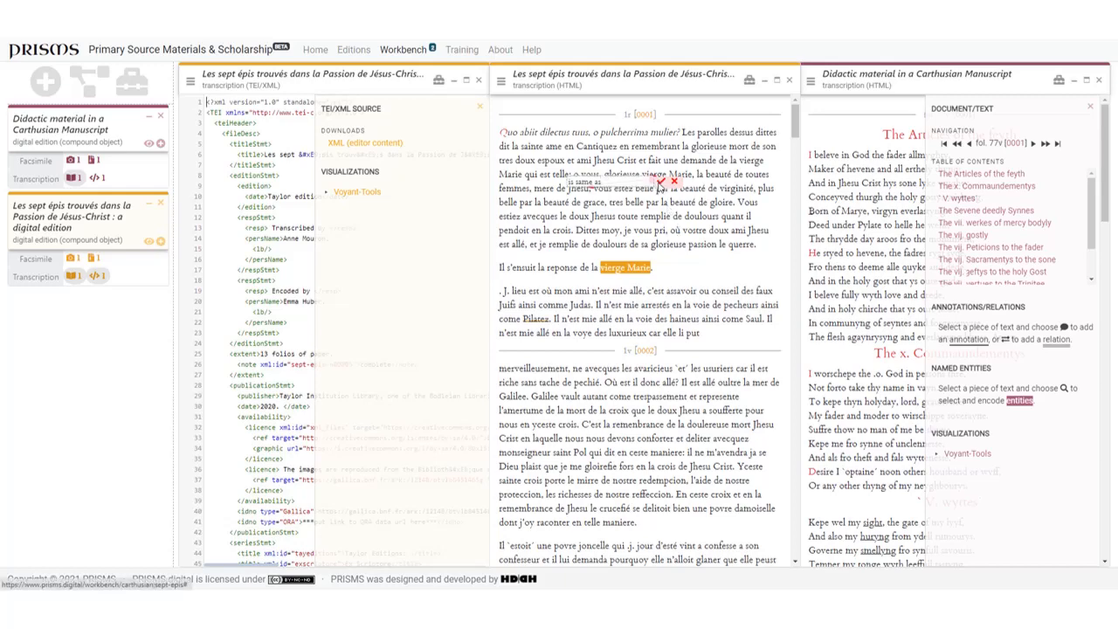
Step: Open the facsimile of "Les sept épis" and check its tools for the image annotation instructions
{"action": "left_click", "coordinate": [69, 260]}
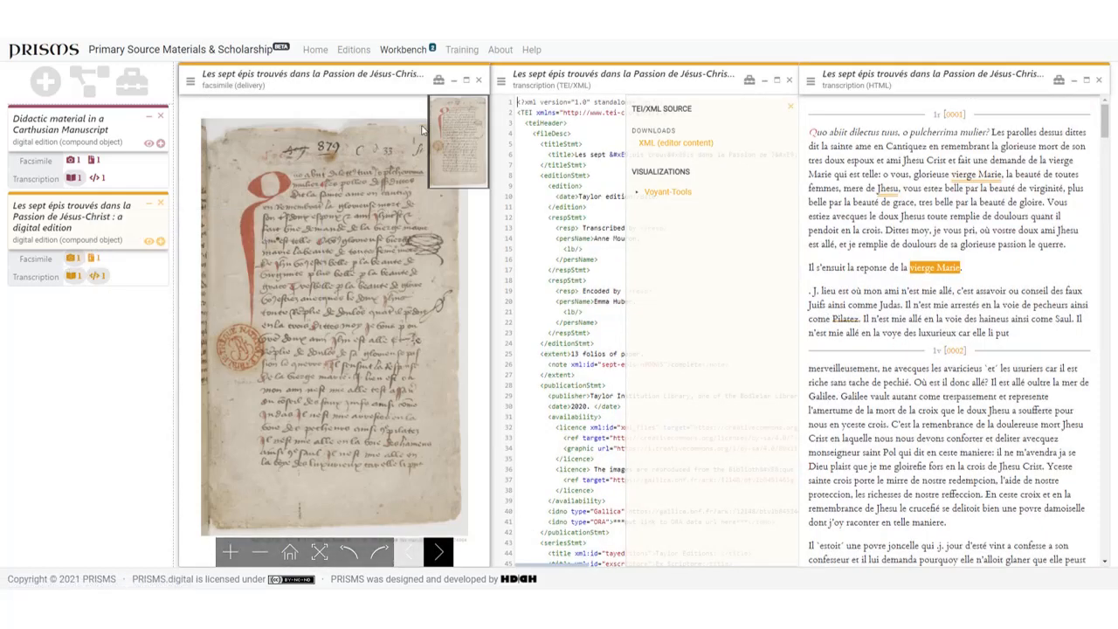
{"action": "left_click", "coordinate": [438, 81]}
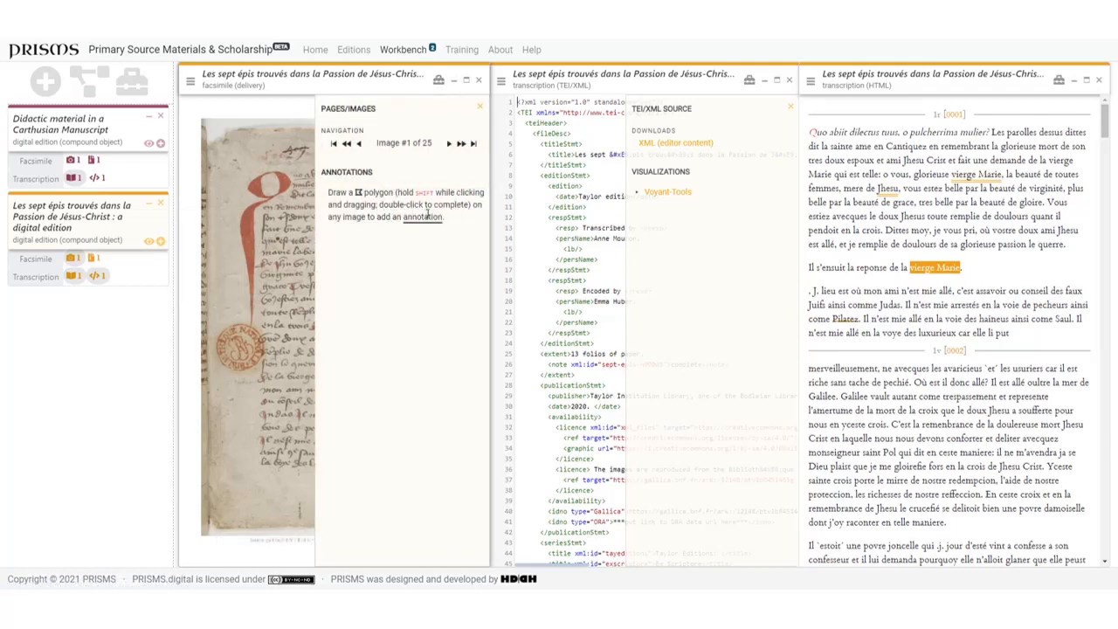
{"action": "left_click", "coordinate": [479, 105]}
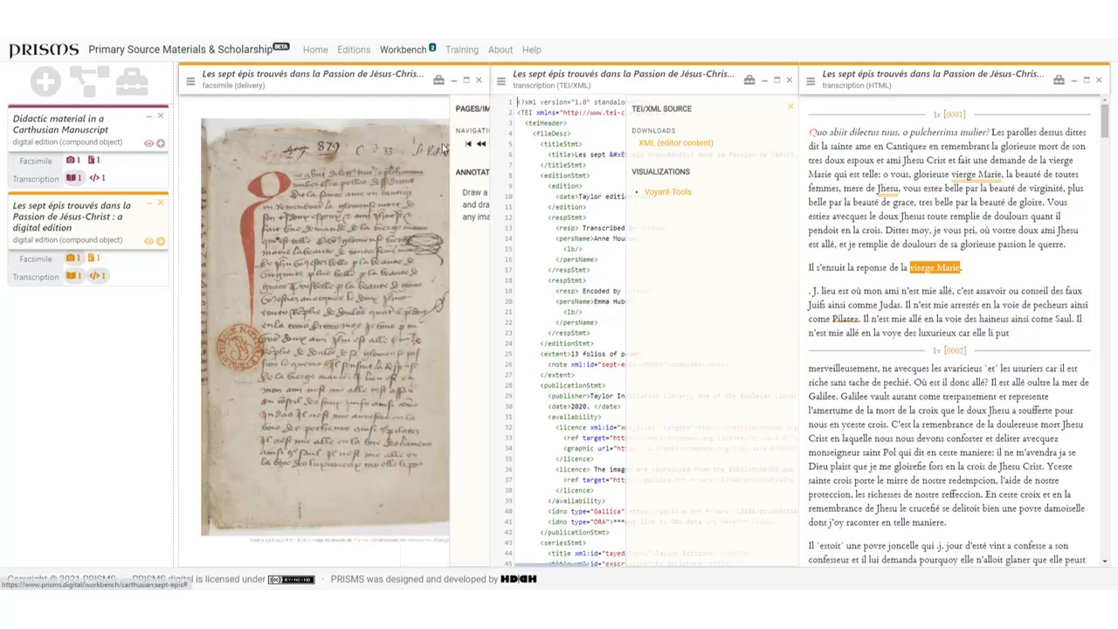
Step: Draw a rectangular polygon around the red library stamp on the facsimile page and annotate it with "Library stamp"
{"action": "scroll", "coordinate": [218, 322], "scroll_direction": "up", "scroll_amount": 5}
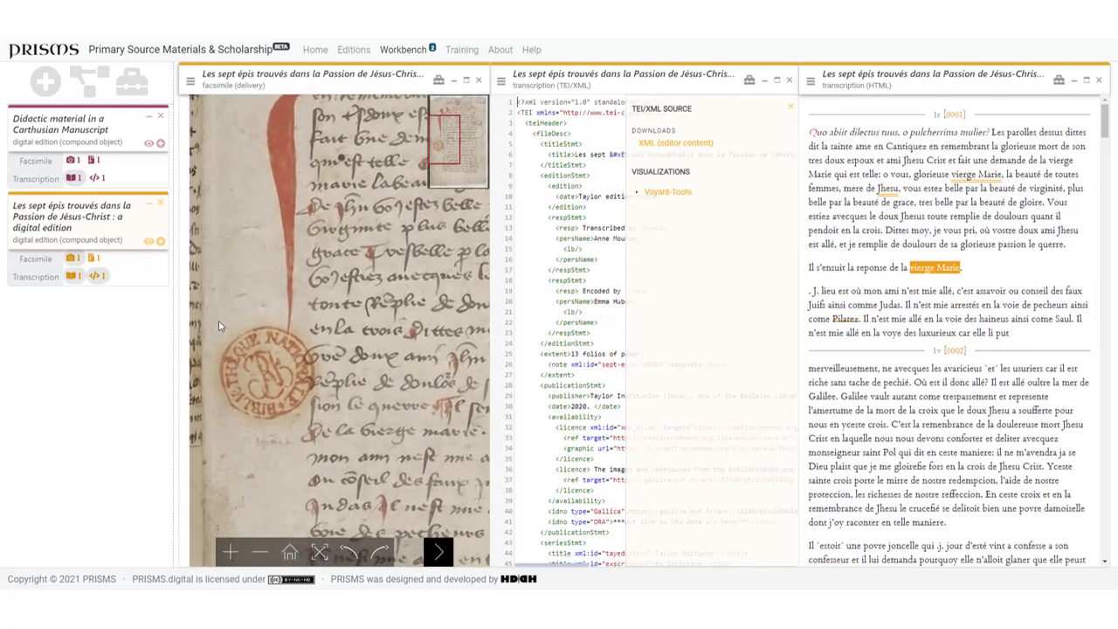
{"action": "mouse_move", "coordinate": [219, 321]}
{"action": "left_mouse_down"}
{"action": "mouse_move", "coordinate": [330, 327]}
{"action": "mouse_move", "coordinate": [322, 433]}
{"action": "mouse_move", "coordinate": [219, 437]}
{"action": "left_mouse_up"}
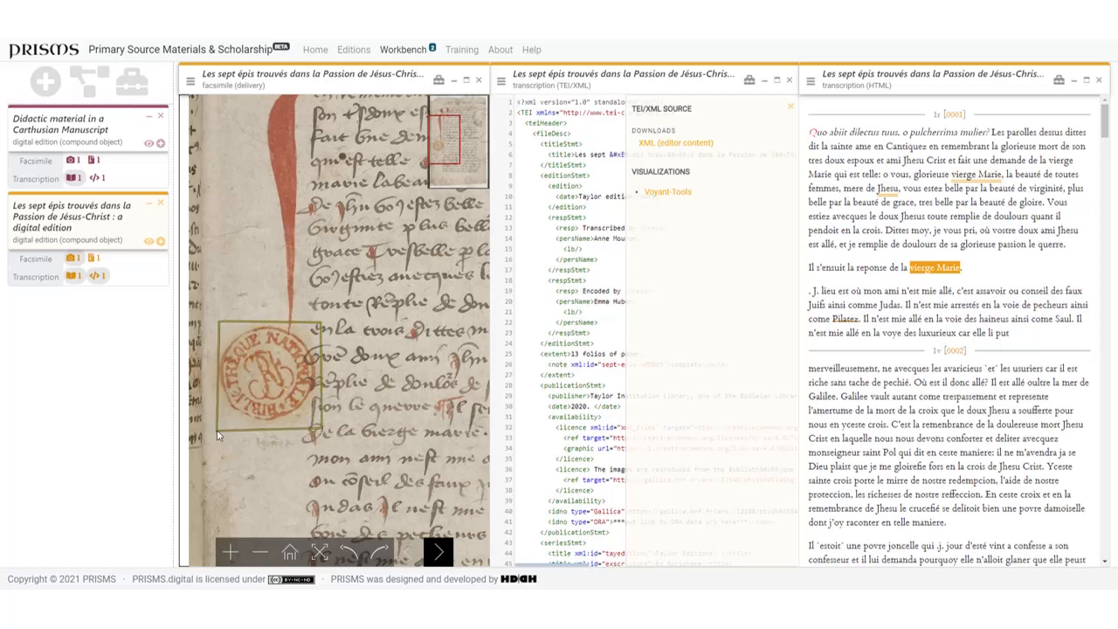
{"action": "left_click", "coordinate": [219, 321]}
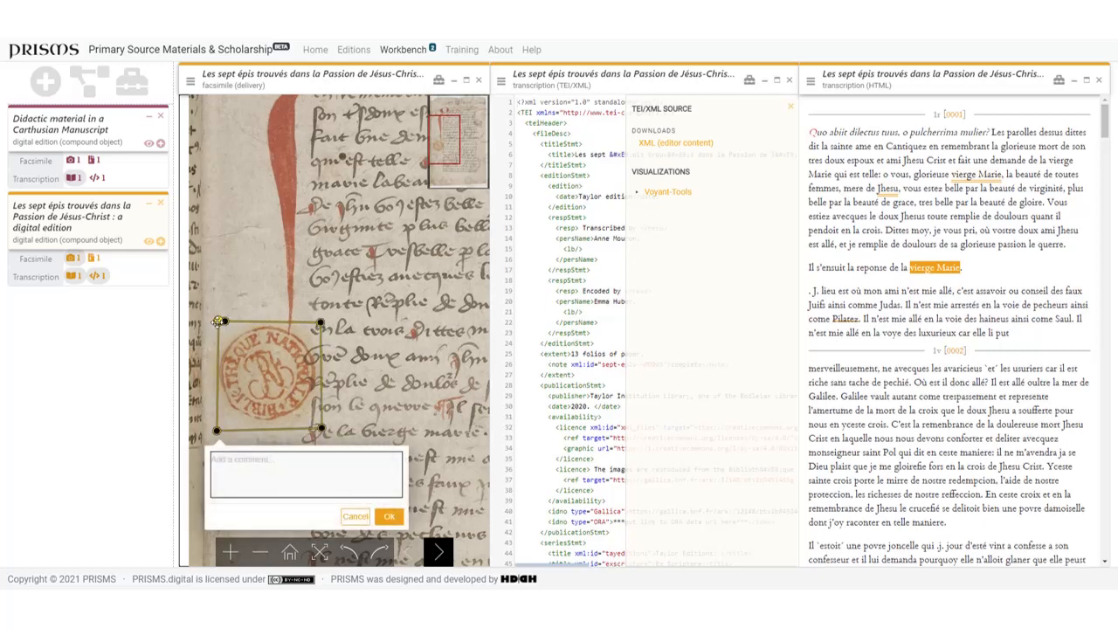
{"action": "type", "text": "Library stamp"}
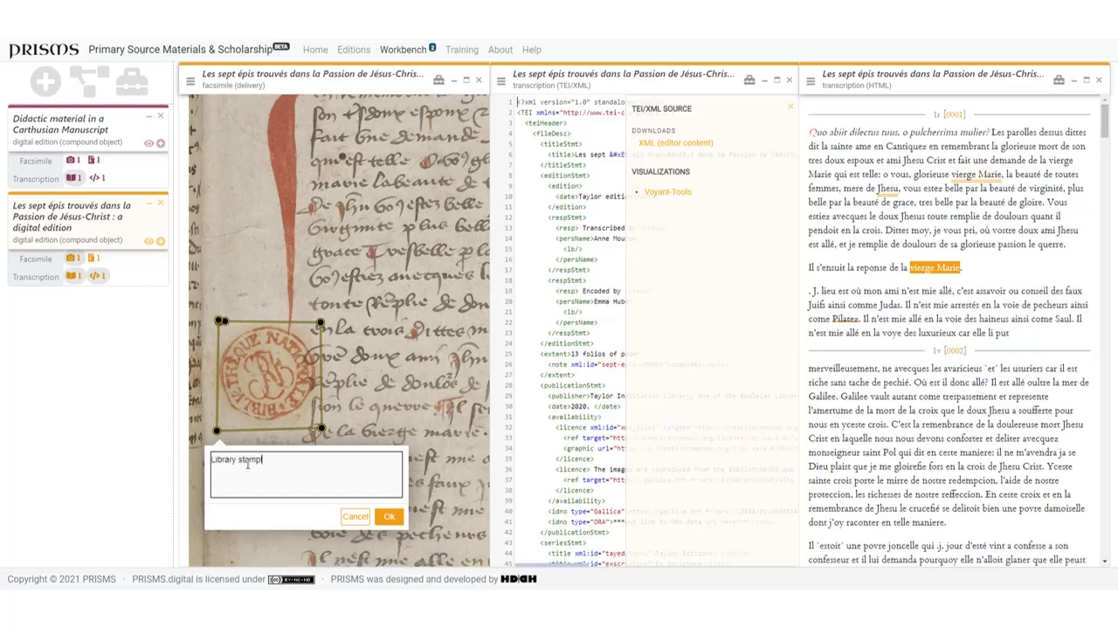
{"action": "left_click", "coordinate": [390, 518]}
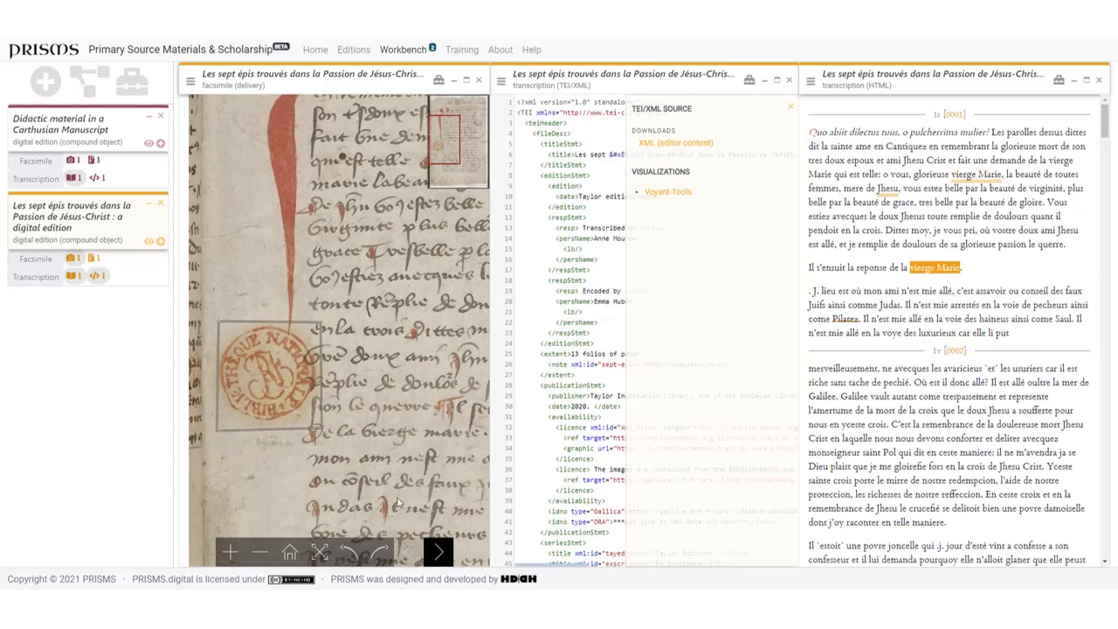
Step: Reopen the "Library stamp" annotation on the facsimile to view its note, leaving it unchanged
{"action": "left_click", "coordinate": [266, 384]}
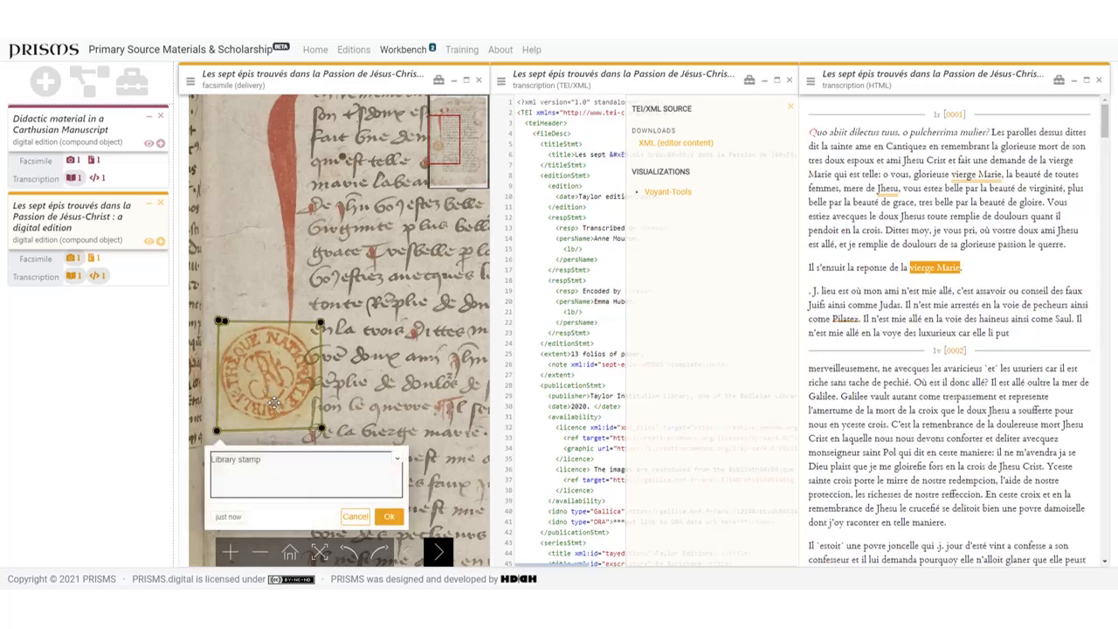
{"action": "left_click", "coordinate": [353, 518]}
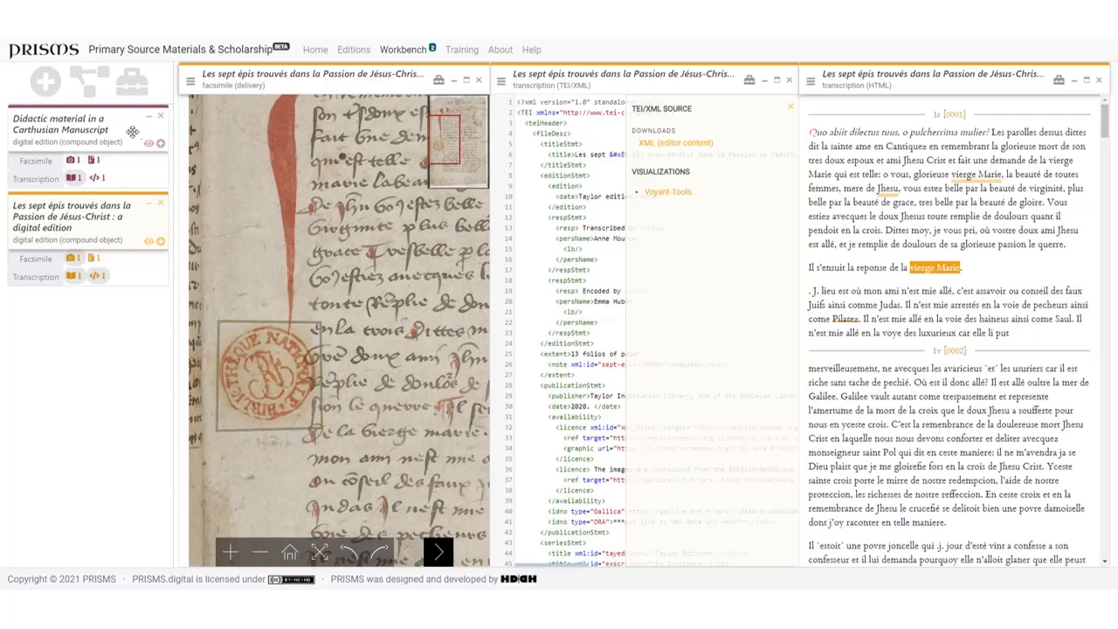
Step: Review the recent annotations in the workbench toolbox and view the My PRISMS contributor settings
{"action": "left_click", "coordinate": [125, 92]}
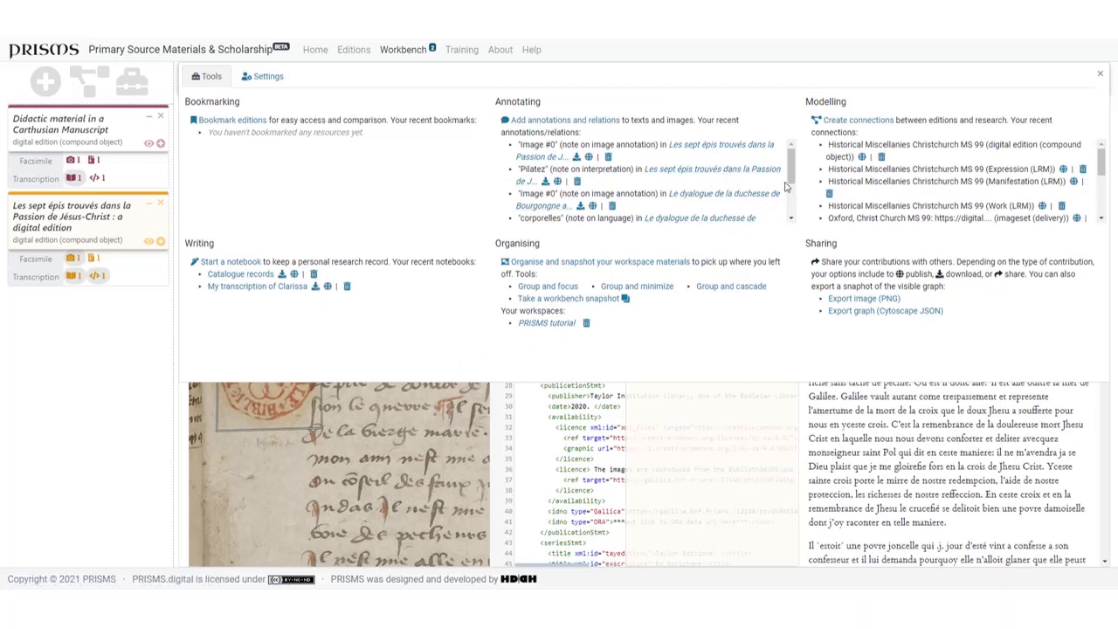
{"action": "mouse_move", "coordinate": [794, 181]}
{"action": "left_mouse_down"}
{"action": "mouse_move", "coordinate": [797, 205]}
{"action": "mouse_move", "coordinate": [794, 161]}
{"action": "left_mouse_up"}
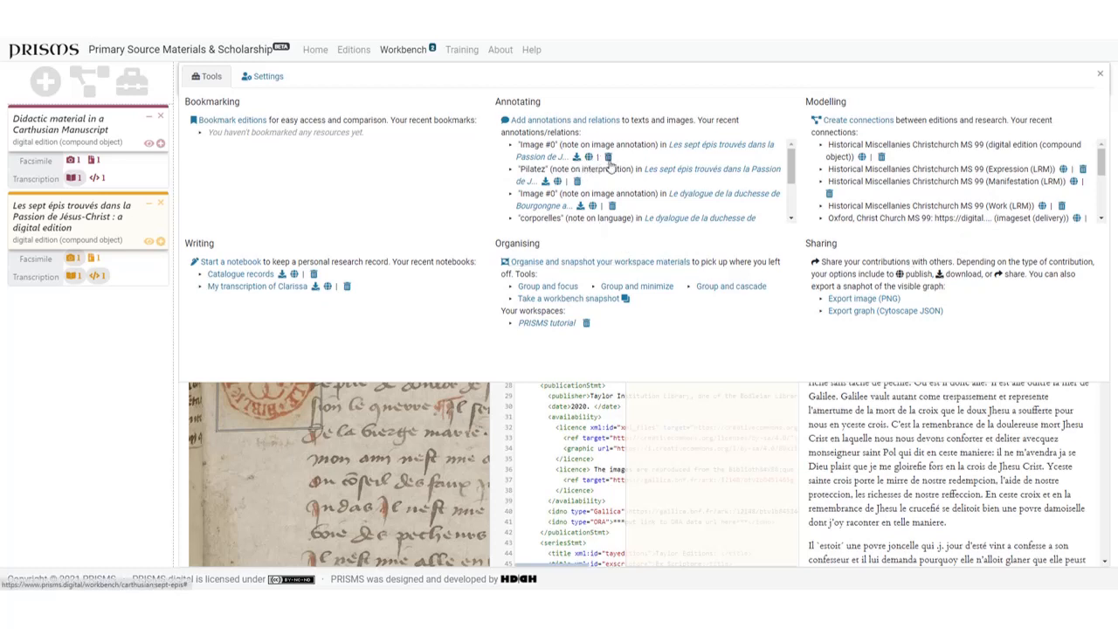
{"action": "left_click", "coordinate": [270, 81]}
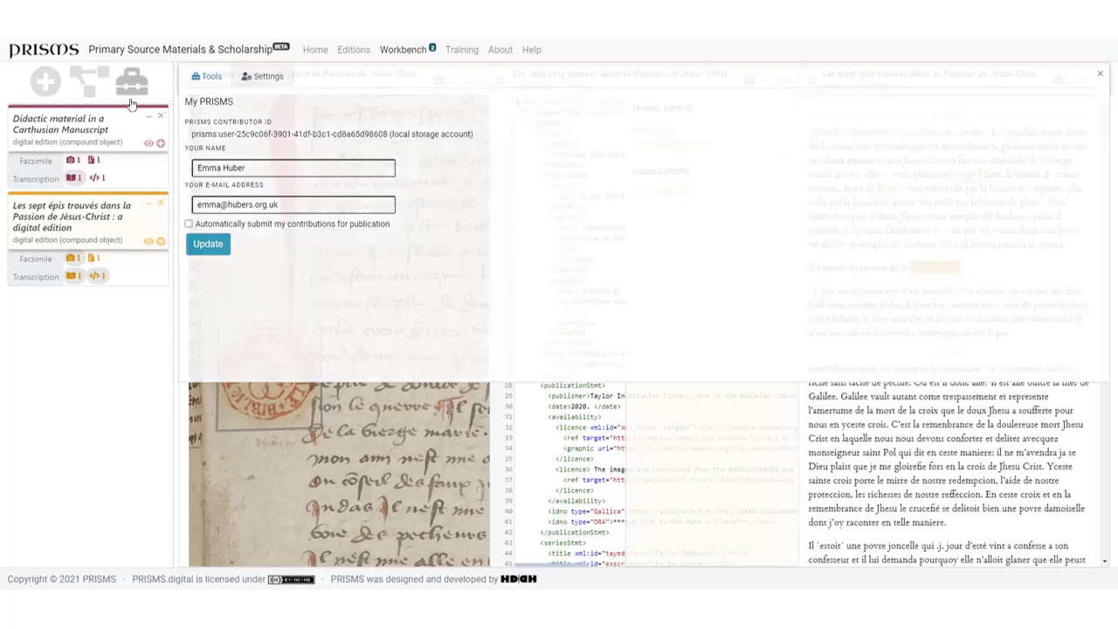
Step: Switch the workbench to the graph view of both editions and close the My PRISMS settings
{"action": "left_click", "coordinate": [87, 90]}
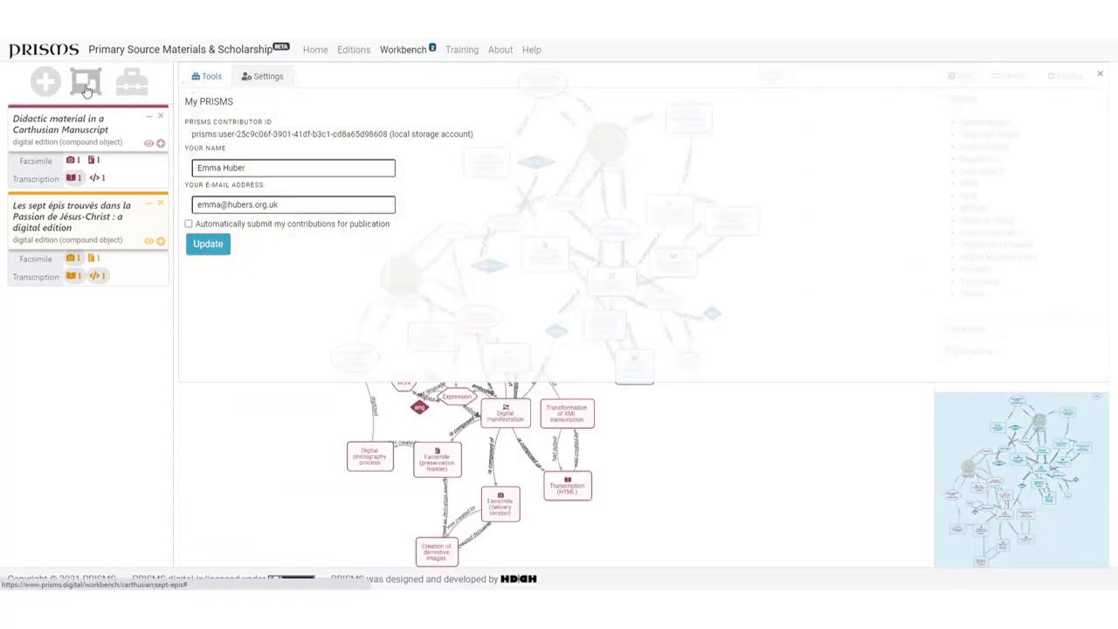
{"action": "left_click", "coordinate": [1099, 73]}
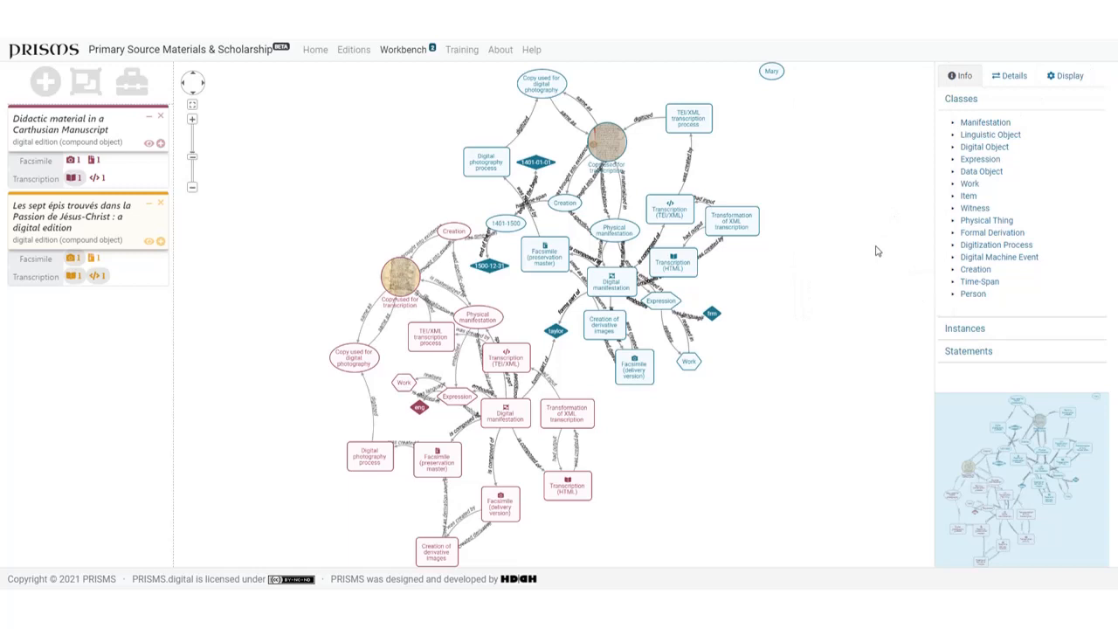